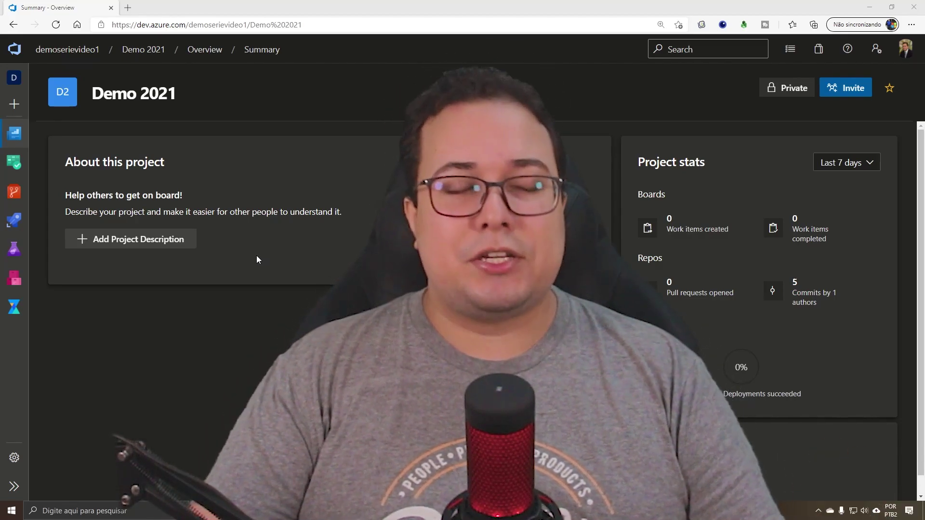
- Open the project's pipeline environments and start a new environment named dev
{"action": "mouse_move", "coordinate": [23, 225]}
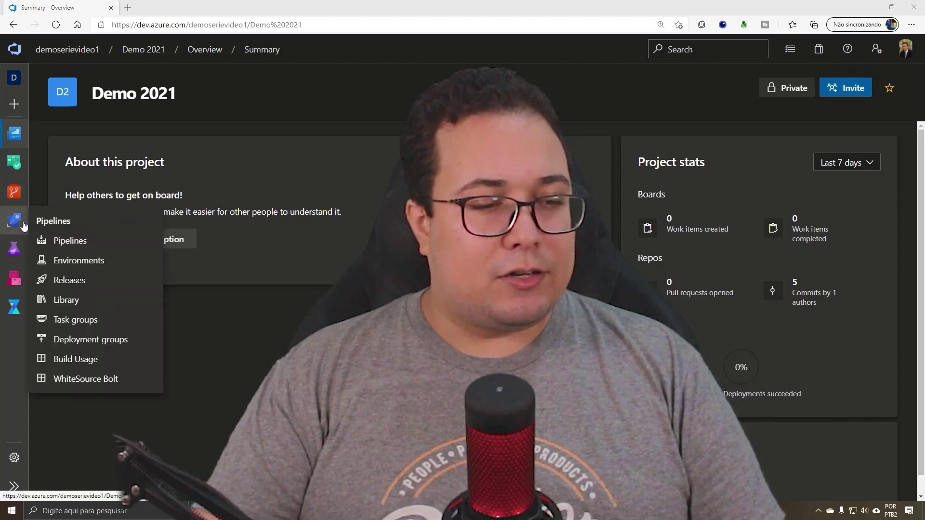
{"action": "left_click", "coordinate": [93, 266]}
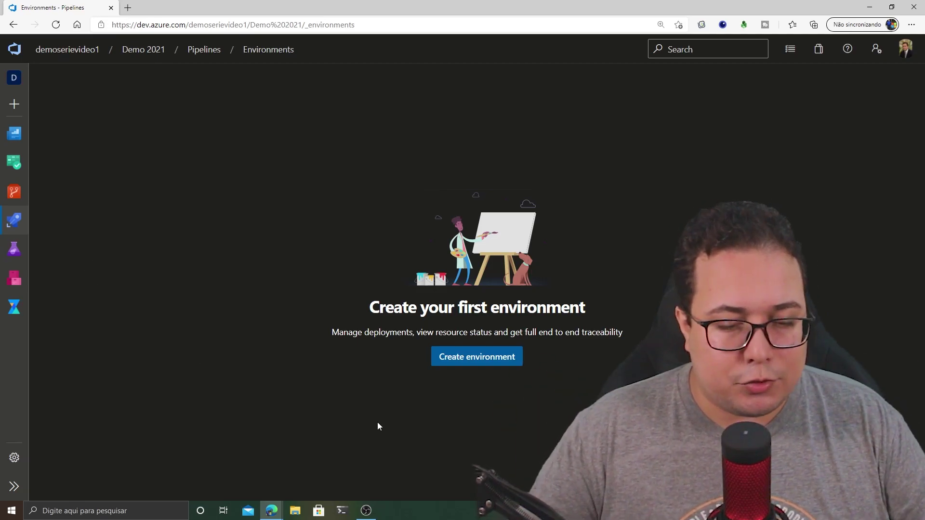
{"action": "left_click", "coordinate": [446, 358]}
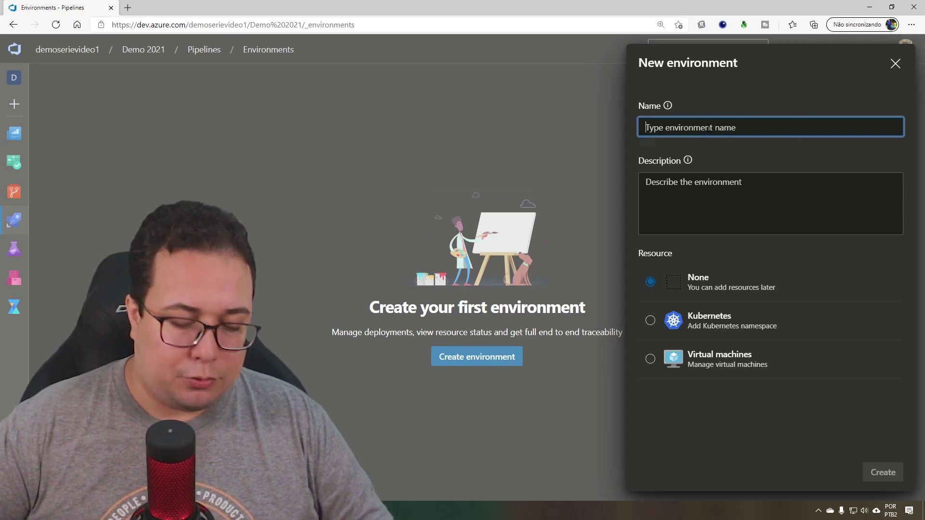
{"action": "type", "text": "dev"}
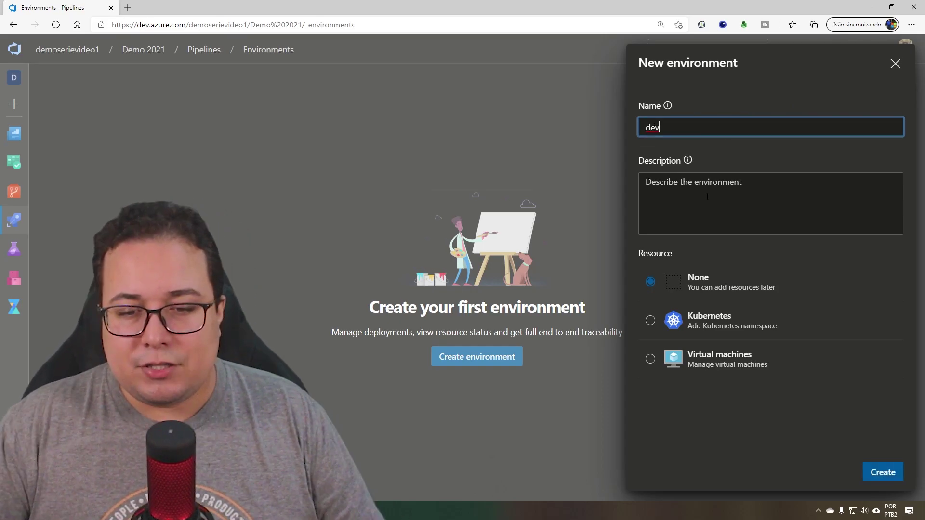
{"action": "left_click", "coordinate": [707, 202]}
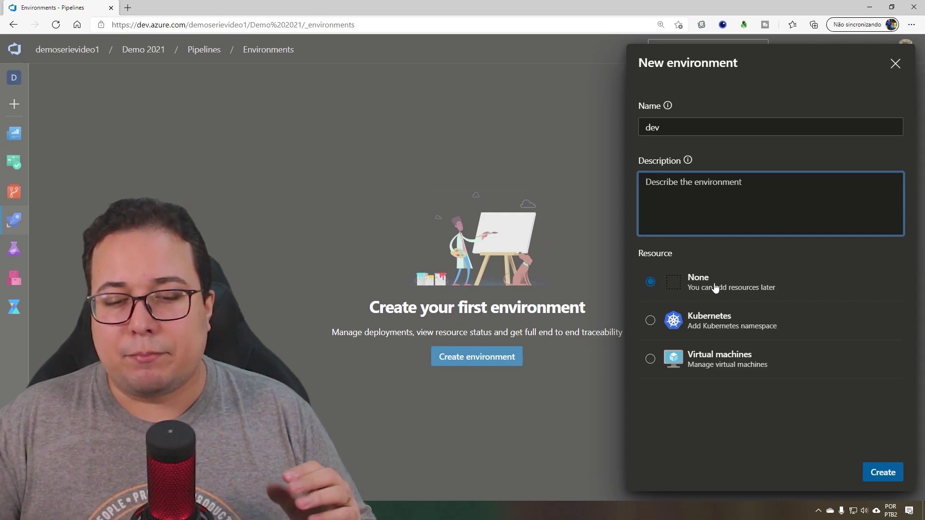
{"action": "left_click", "coordinate": [721, 326]}
{"action": "left_click", "coordinate": [736, 368]}
{"action": "left_click", "coordinate": [717, 325]}
{"action": "left_click", "coordinate": [889, 472]}
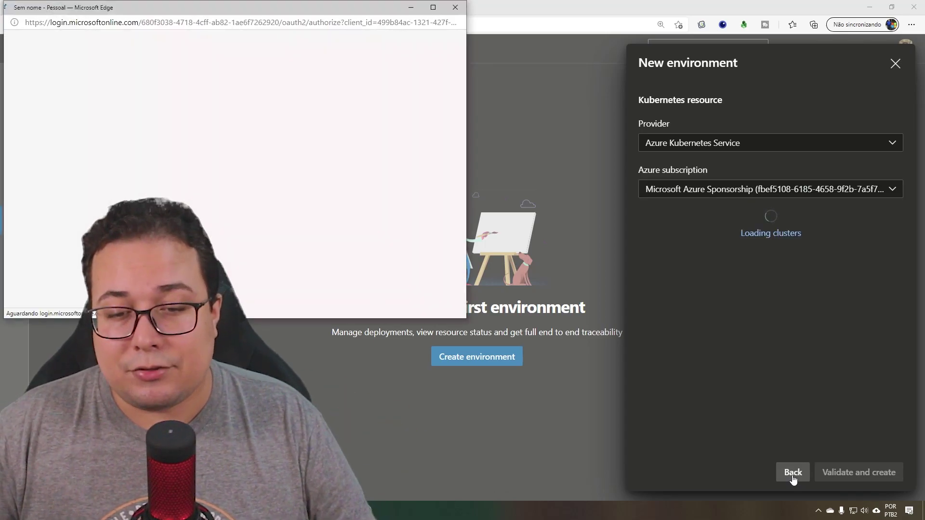
{"action": "left_click", "coordinate": [453, 8]}
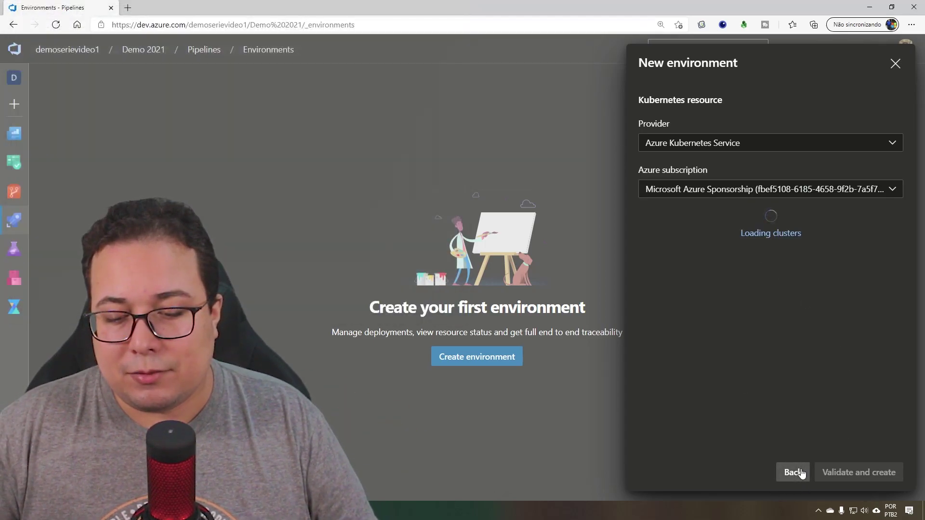
{"action": "left_click", "coordinate": [793, 473]}
{"action": "left_click", "coordinate": [712, 364]}
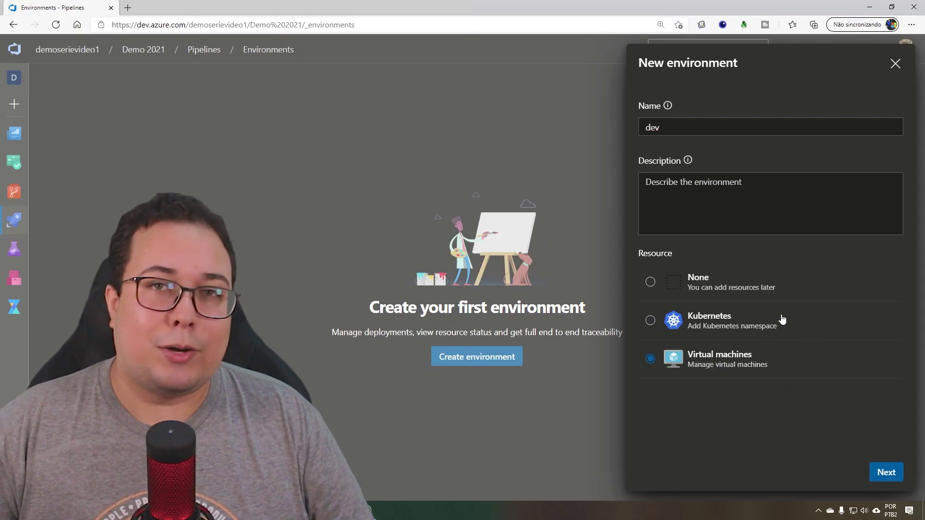
- Create the dev environment with its resource set to None, and check which resource types can be added to it
{"action": "left_click", "coordinate": [698, 285]}
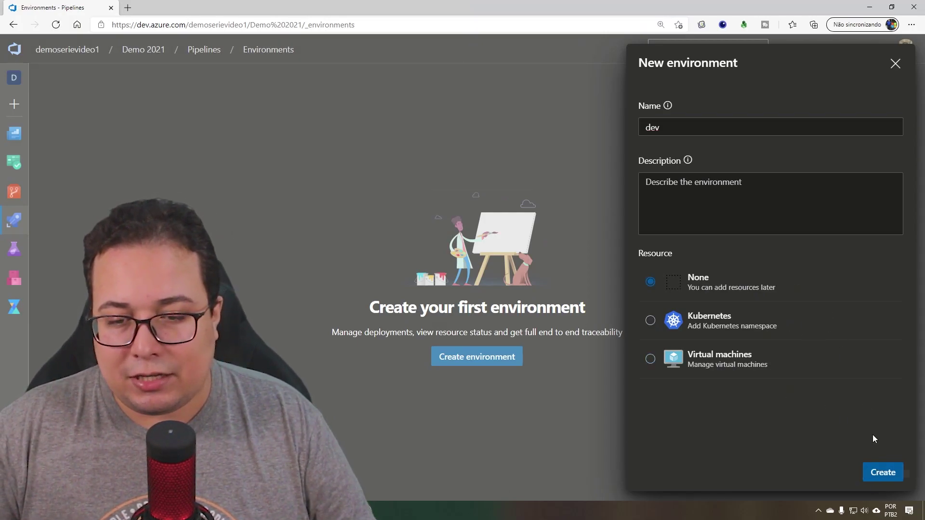
{"action": "left_click", "coordinate": [879, 472]}
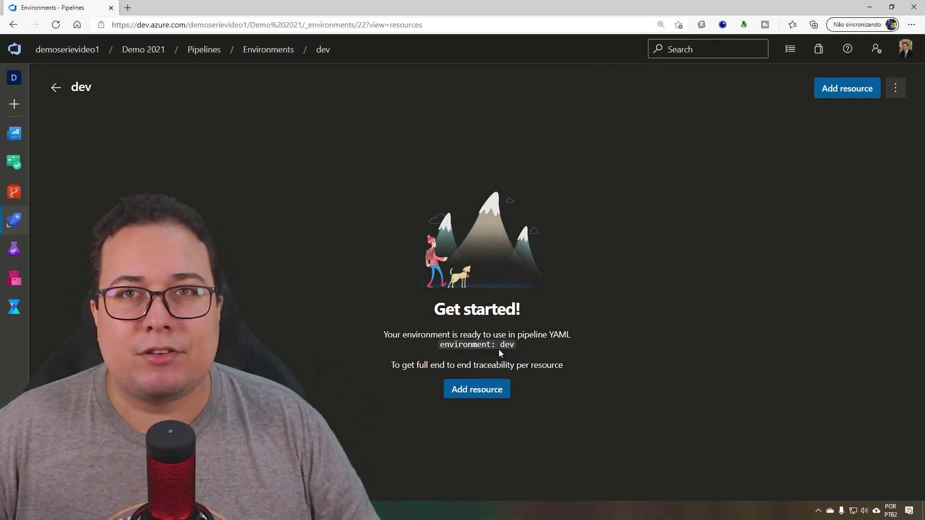
{"action": "left_click", "coordinate": [485, 392]}
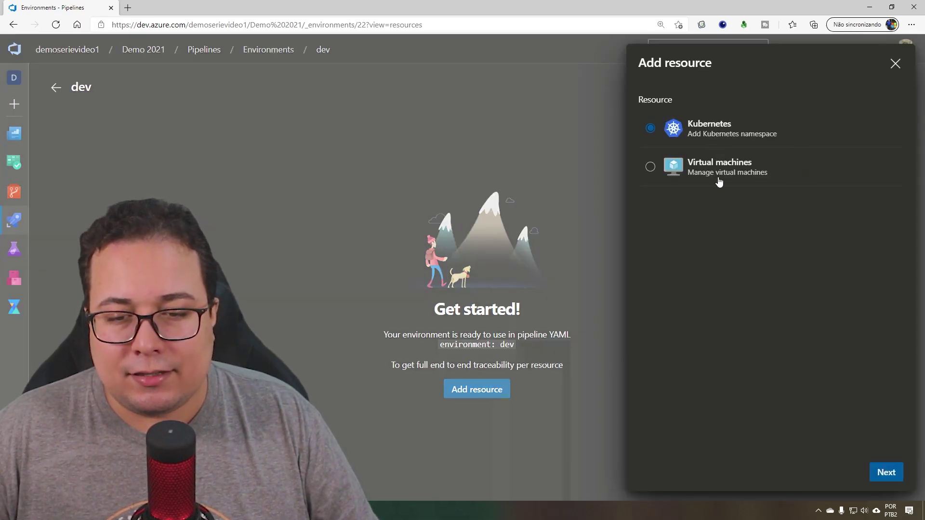
{"action": "left_click", "coordinate": [894, 65]}
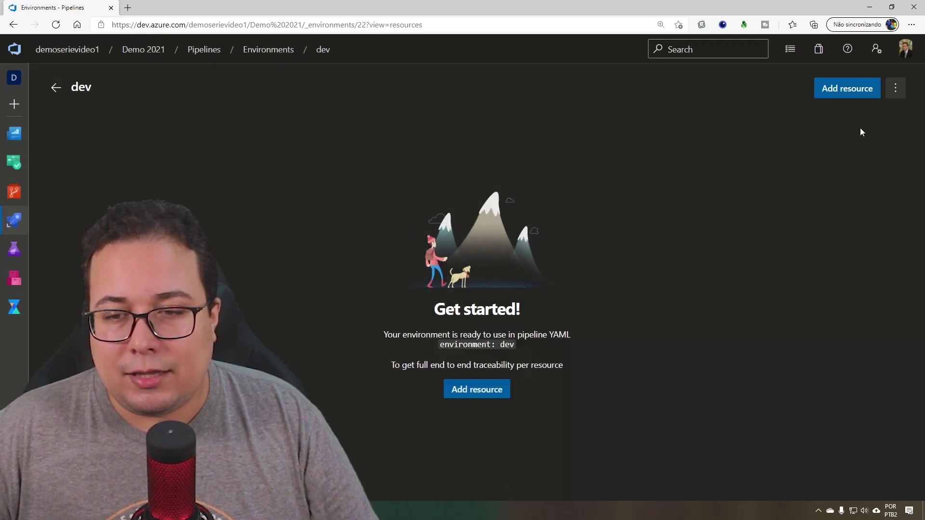
- Open the dev environment's approvals and checks and show all available check types
{"action": "left_click", "coordinate": [895, 92]}
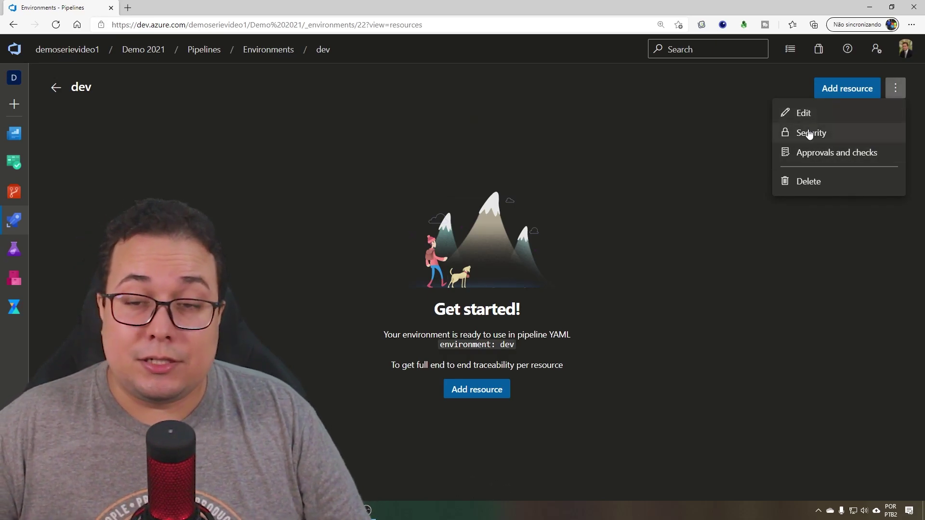
{"action": "left_click", "coordinate": [817, 156]}
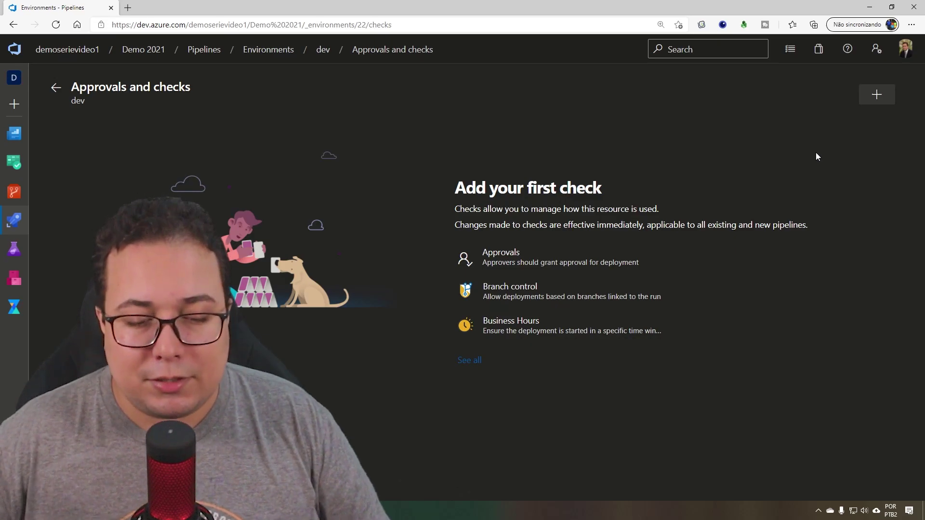
{"action": "left_click", "coordinate": [470, 362]}
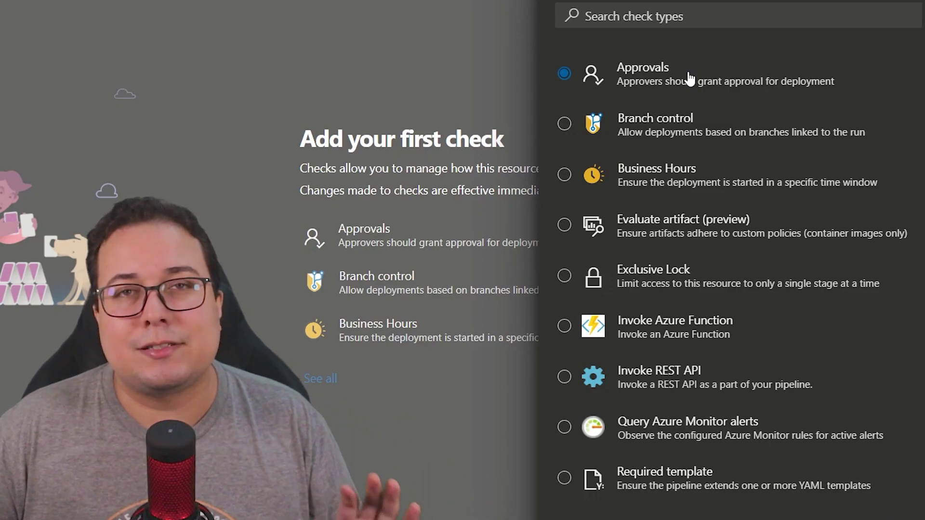
- Examine the available check types one by one, from Branch control down to Required template
{"action": "left_click", "coordinate": [737, 138]}
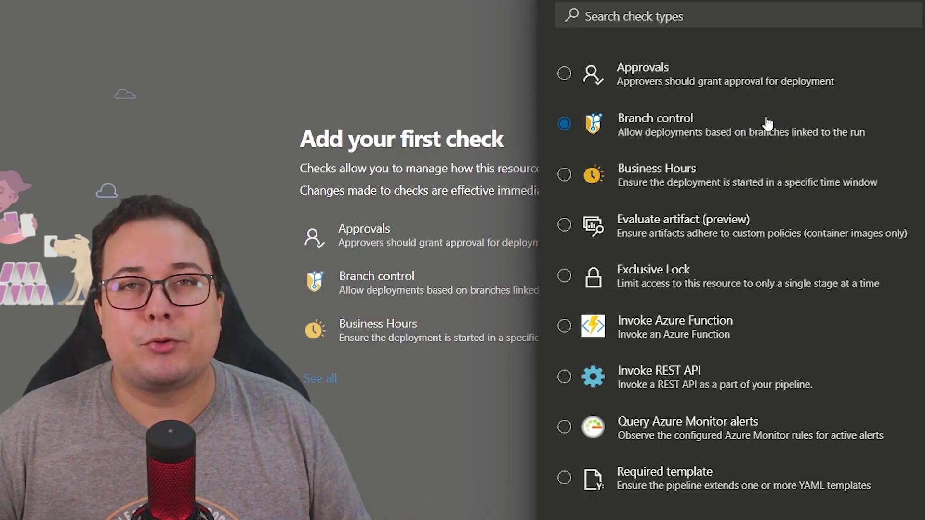
{"action": "left_click", "coordinate": [689, 185]}
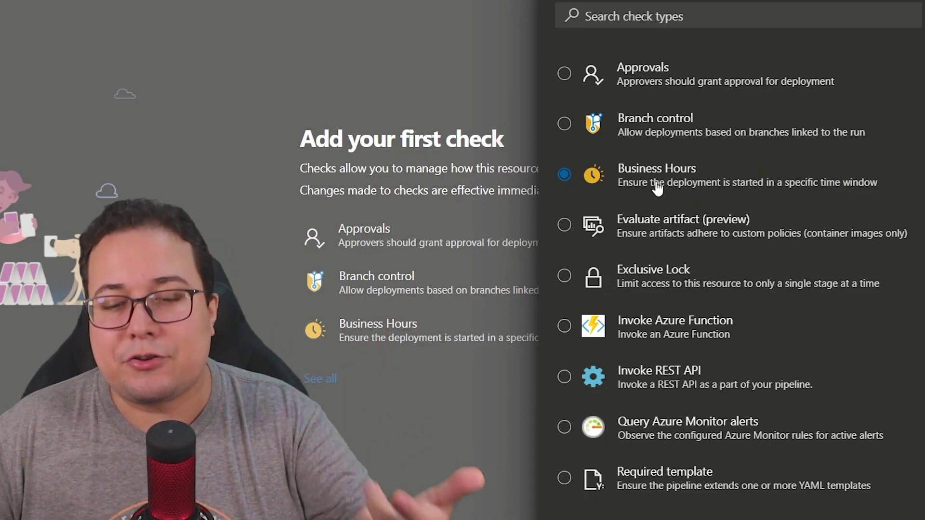
{"action": "left_click", "coordinate": [686, 219]}
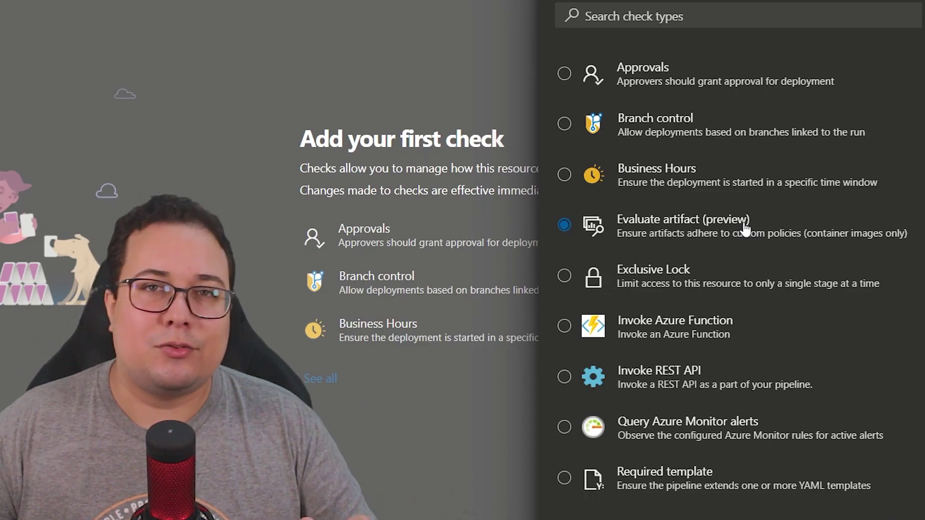
{"action": "left_click", "coordinate": [665, 281]}
{"action": "left_click", "coordinate": [635, 324]}
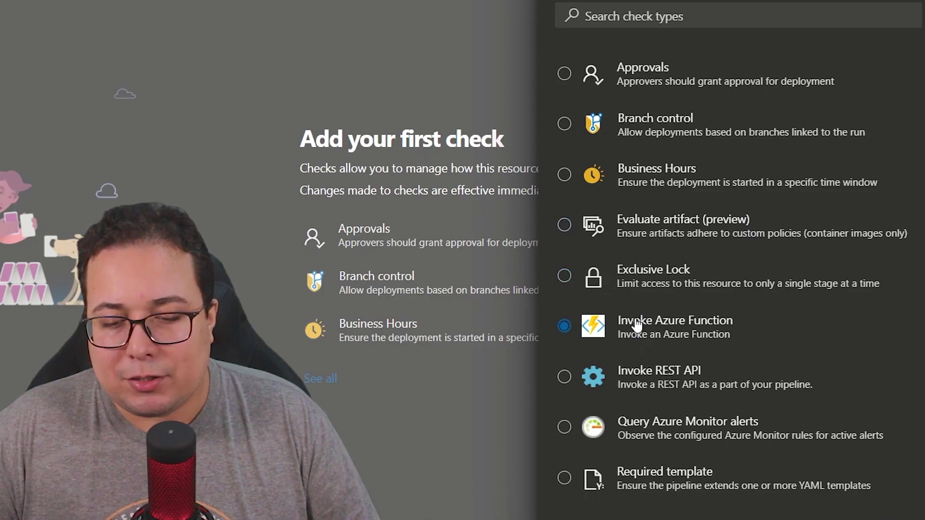
{"action": "left_click", "coordinate": [656, 378]}
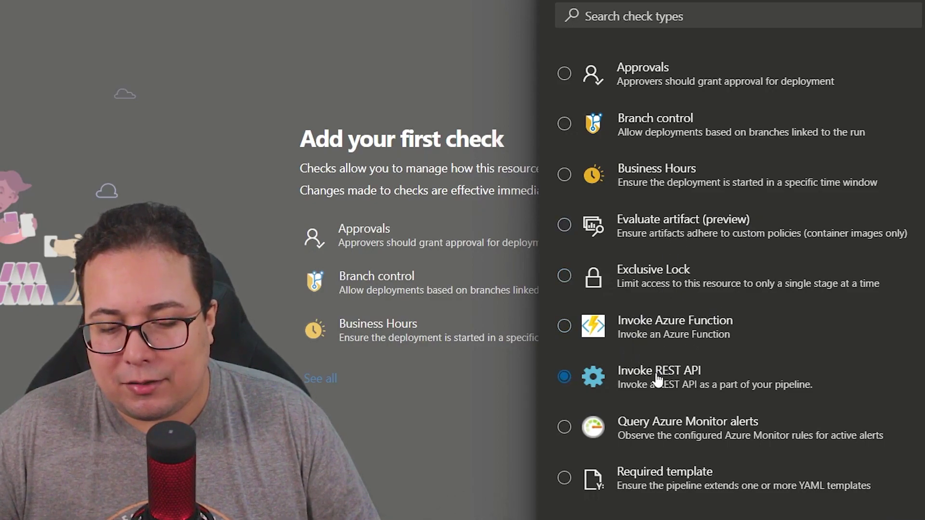
{"action": "left_click", "coordinate": [680, 433]}
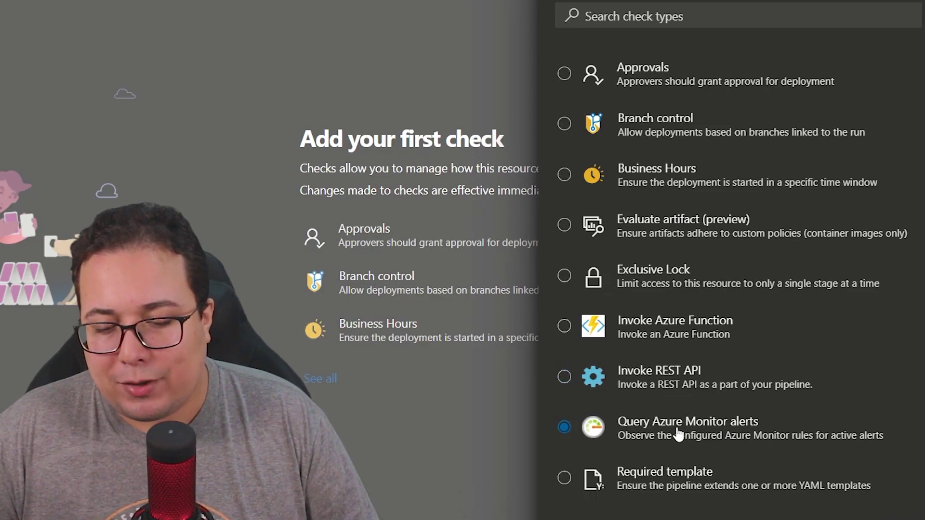
{"action": "left_click", "coordinate": [683, 486]}
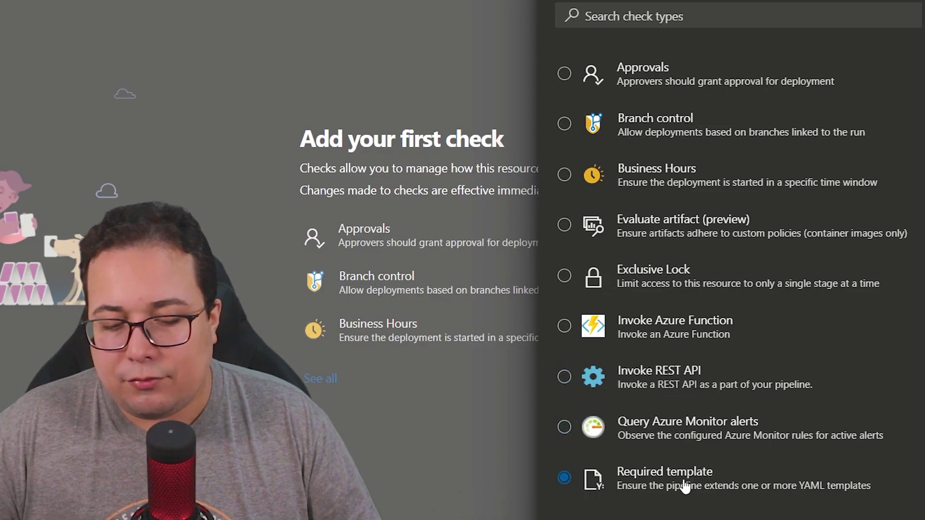
- Add an Approvals check to the dev environment with a user from the organization as approver
{"action": "left_click", "coordinate": [677, 82]}
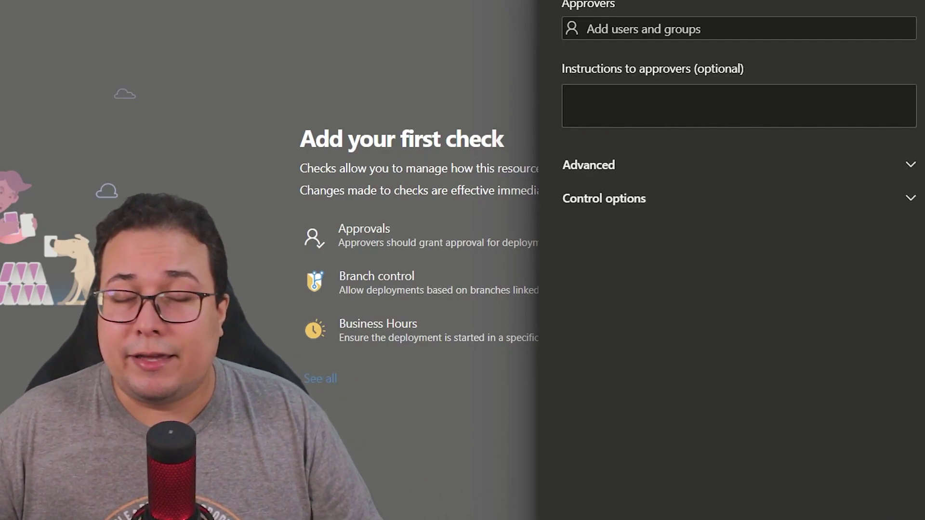
{"action": "left_click", "coordinate": [719, 20]}
{"action": "type", "text": "ju"}
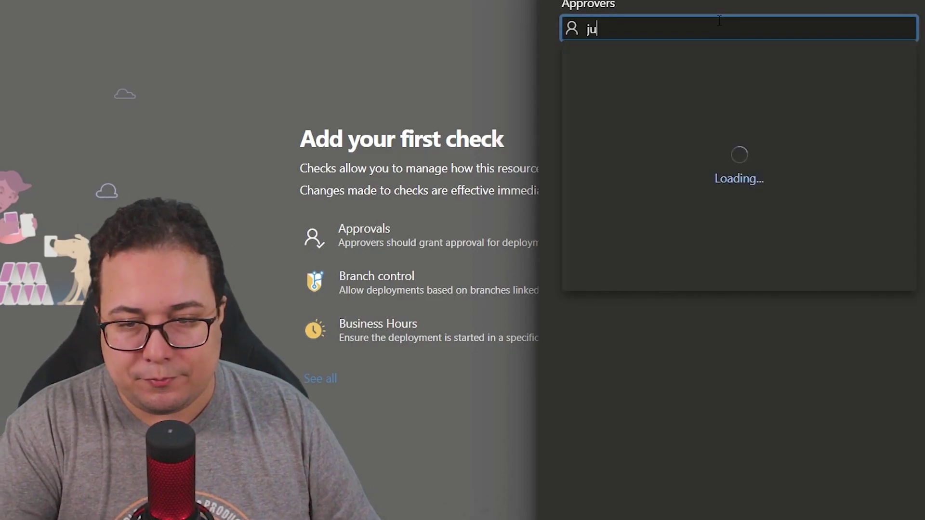
{"action": "left_click", "coordinate": [742, 55]}
{"action": "left_click", "coordinate": [636, 264]}
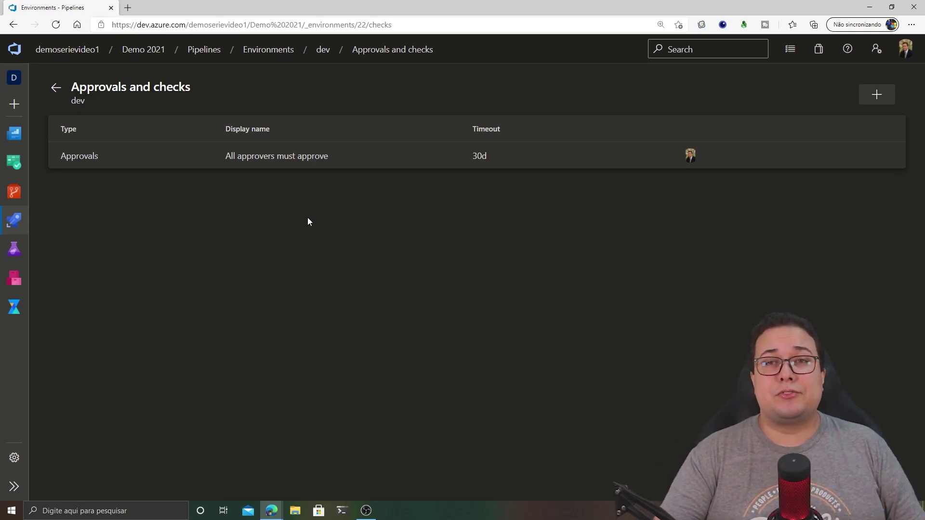
- Open the existing reposample2021 (1) pipeline for editing its YAML file
{"action": "mouse_move", "coordinate": [14, 221]}
{"action": "left_click", "coordinate": [67, 244]}
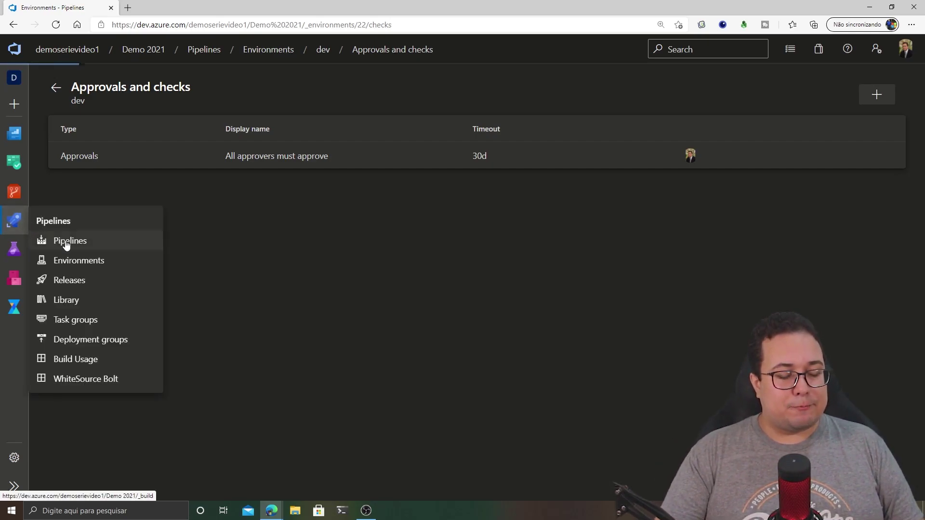
{"action": "left_click", "coordinate": [568, 215]}
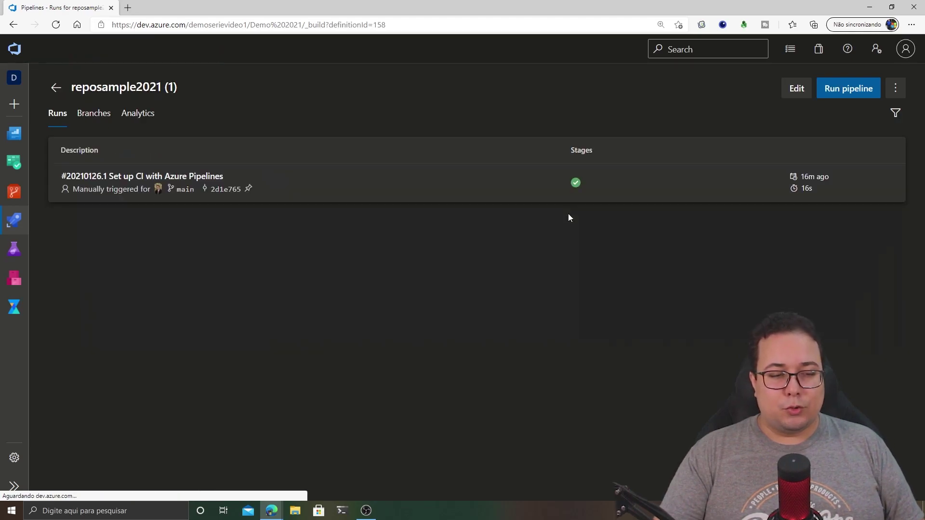
{"action": "left_click", "coordinate": [796, 89]}
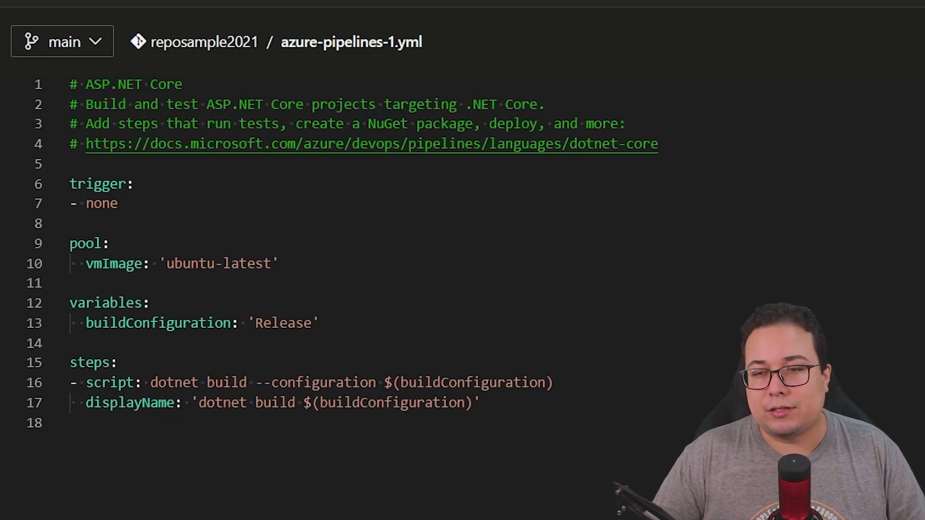
- Replace the pipeline YAML with a Build stage, BuildConfiguration release, and a BuildJob on 'ubuntu-latest' that runs dotnet build
{"action": "key", "text": "ctrl+a"}
{"action": "type", "text": "# ASP.NET Core # Build and test ASP.NET Core projects targeting .NET Core. # Add steps that run tests, create a NuGet package, deploy, and more: # https://docs.microsoft.com/azure/devops/pipelines/languages/dotnet-core  trigger: - none  stages: - stage: Build   variables:     BuildConfiguration: release   jobs:   - job: BuildJob     pool:       vmImage: 'ubuntu-latest'     steps:     - script: dotnet build --configuration $(buildConfiguration)       displayName: 'dotnet build $(buildConfiguration)'"}
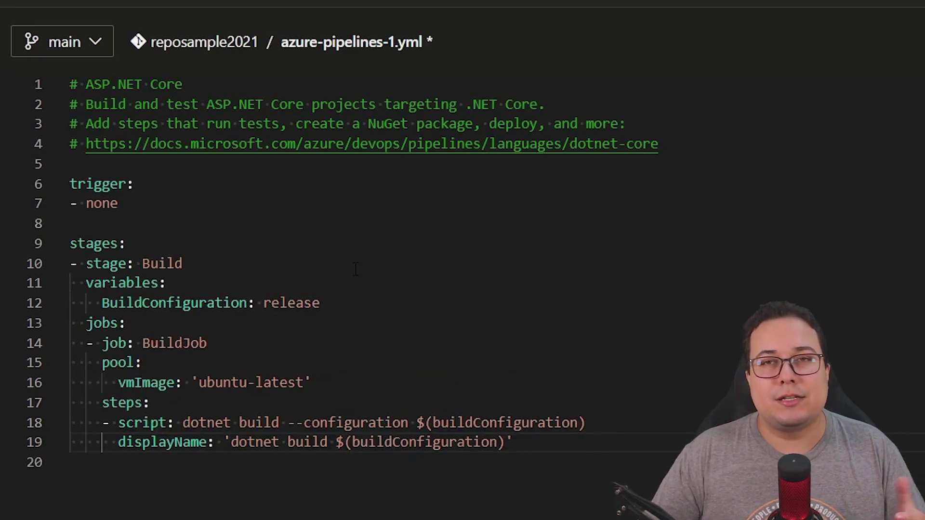
- Review the YAML's stages, stage, variables, job name and pool sections
{"action": "double_click", "coordinate": [92, 242]}
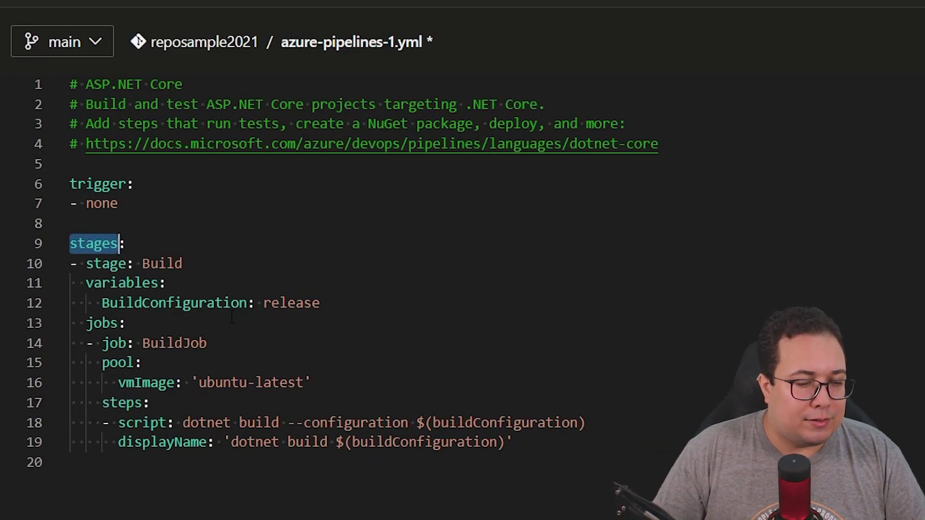
{"action": "double_click", "coordinate": [107, 264]}
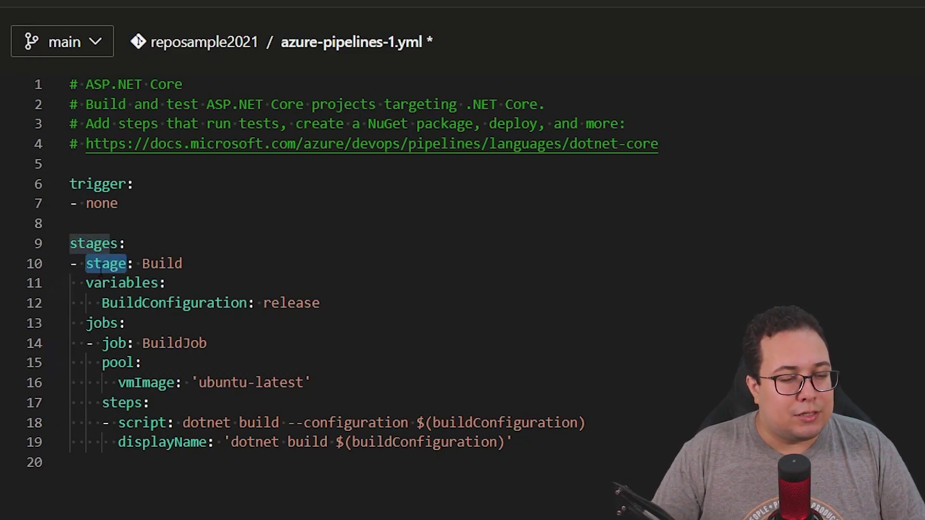
{"action": "left_click", "coordinate": [128, 283]}
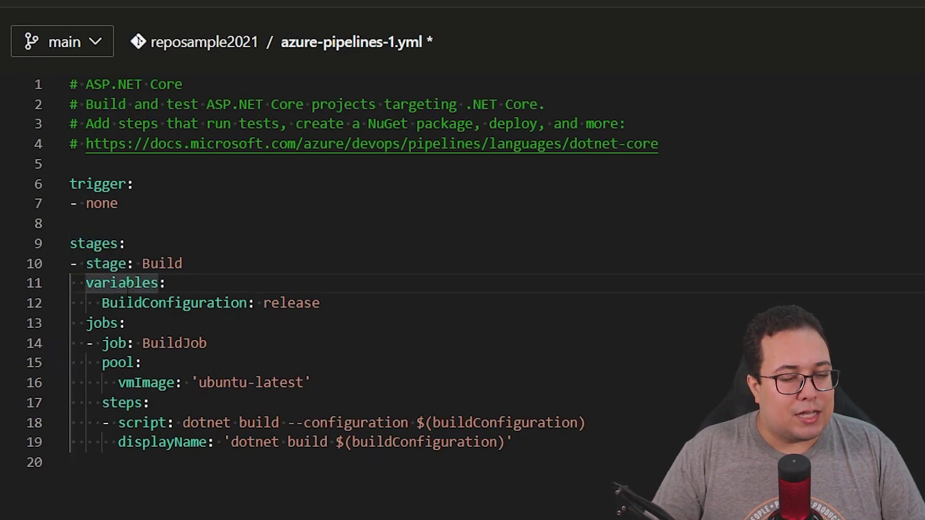
{"action": "left_click", "coordinate": [131, 304]}
{"action": "key", "text": "Up"}
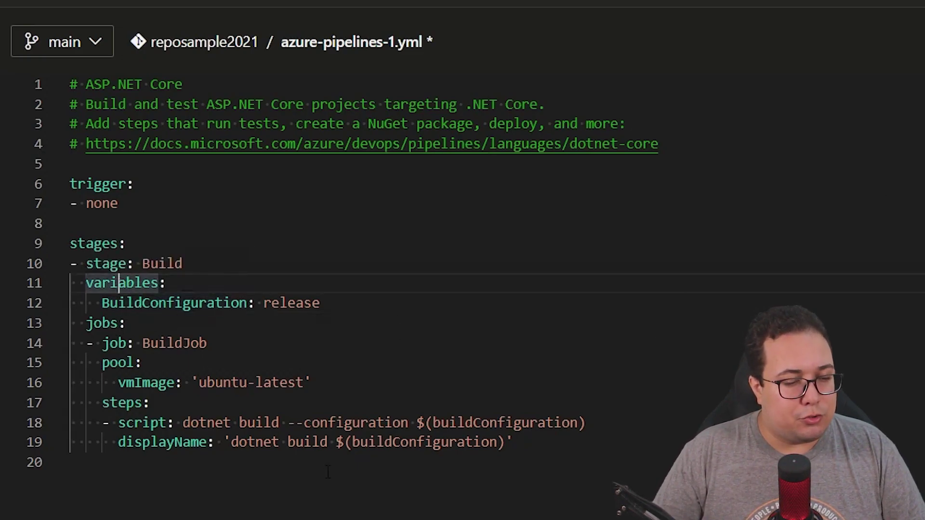
{"action": "double_click", "coordinate": [153, 344]}
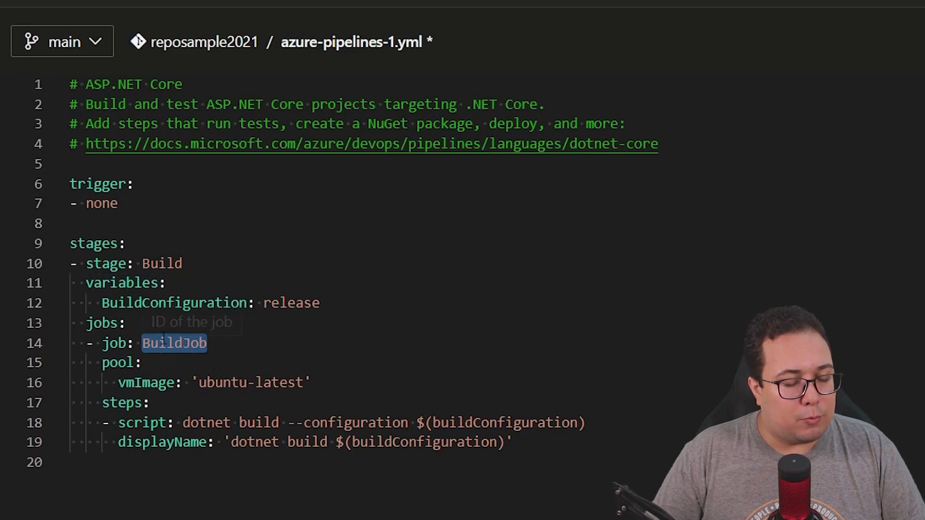
{"action": "left_click_drag", "start_coordinate": [102, 363], "coordinate": [314, 384]}
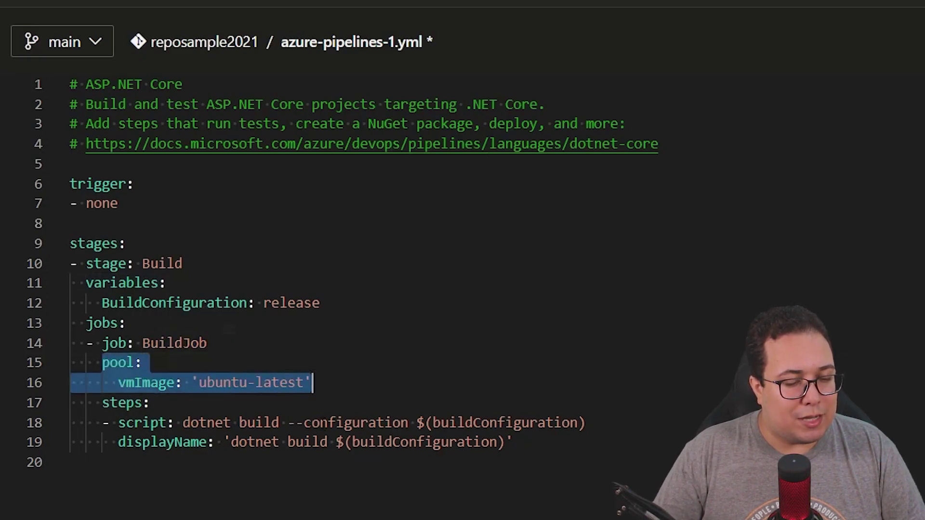
- Append a Deploy stage with a deployment job for environment 'dev' on 'ubuntu-latest', using runOnce and the script echo 'Deploy Dev'
{"action": "left_click", "coordinate": [514, 442]}
{"action": "left_click_drag", "start_coordinate": [536, 444], "coordinate": [35, 404]}
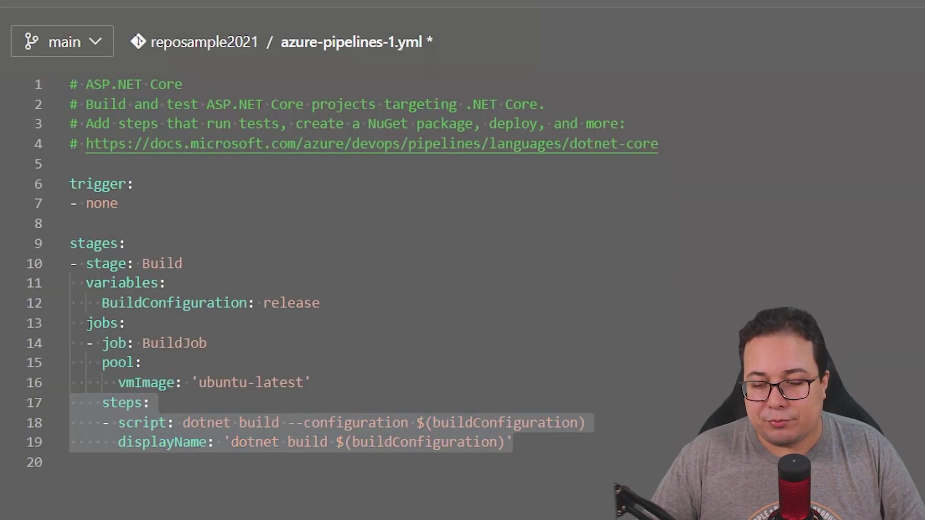
{"action": "scroll", "coordinate": [608, 316], "scroll_direction": "down", "scroll_amount": 3}
{"action": "scroll", "coordinate": [608, 316], "scroll_direction": "up", "scroll_amount": 2}
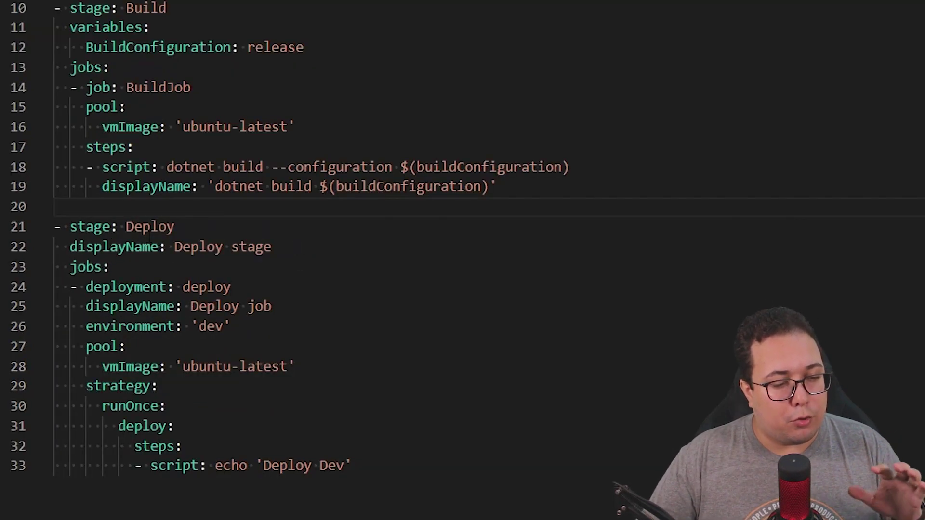
- Examine the Deploy stage's declaration, its display name and the deployment job line in the YAML
{"action": "left_click_drag", "start_coordinate": [54, 227], "coordinate": [205, 229]}
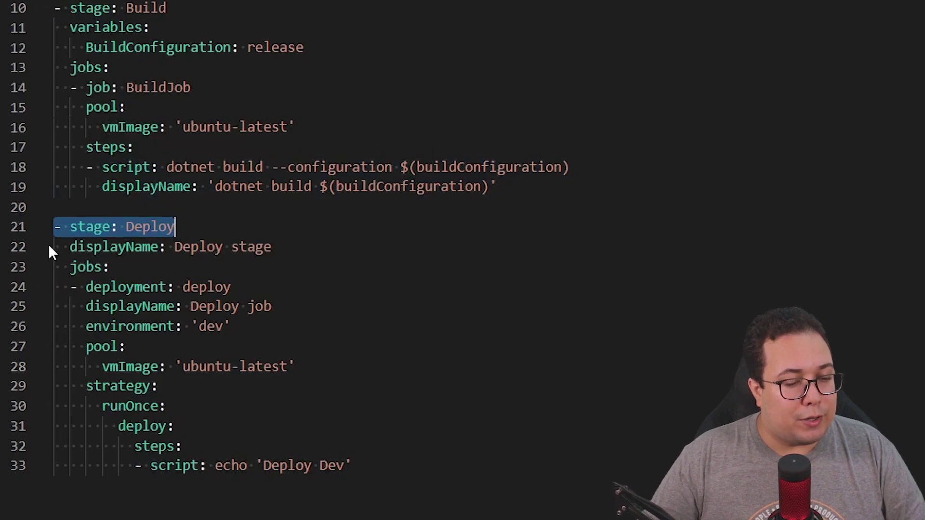
{"action": "left_click_drag", "start_coordinate": [70, 247], "coordinate": [169, 249]}
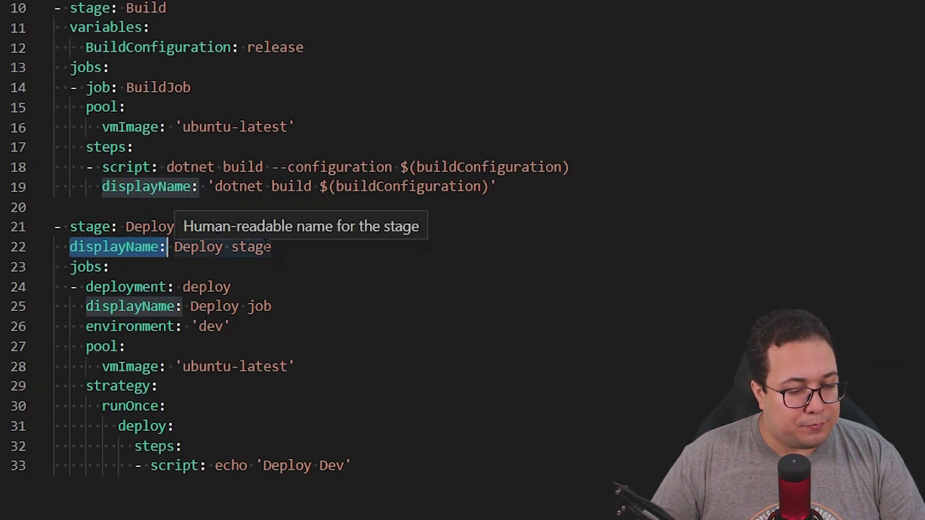
{"action": "left_click", "coordinate": [71, 288]}
{"action": "key", "text": "shift+Right"}
{"action": "key", "text": "shift+Right"}
{"action": "key", "text": "shift+Right"}
{"action": "key", "text": "shift+Right"}
{"action": "key", "text": "shift+Right"}
{"action": "key", "text": "shift+Right"}
{"action": "key", "text": "shift+Right"}
{"action": "key", "text": "shift+Right"}
{"action": "key", "text": "shift+Right"}
{"action": "key", "text": "shift+Right"}
{"action": "key", "text": "shift+Right"}
{"action": "key", "text": "shift+Right"}
{"action": "key", "text": "shift+Right"}
{"action": "key", "text": "shift+Right"}
{"action": "key", "text": "shift+Right"}
{"action": "key", "text": "shift+Right"}
{"action": "key", "text": "shift+Right"}
{"action": "key", "text": "shift+Right"}
{"action": "key", "text": "shift+Right"}
{"action": "key", "text": "shift+Right"}
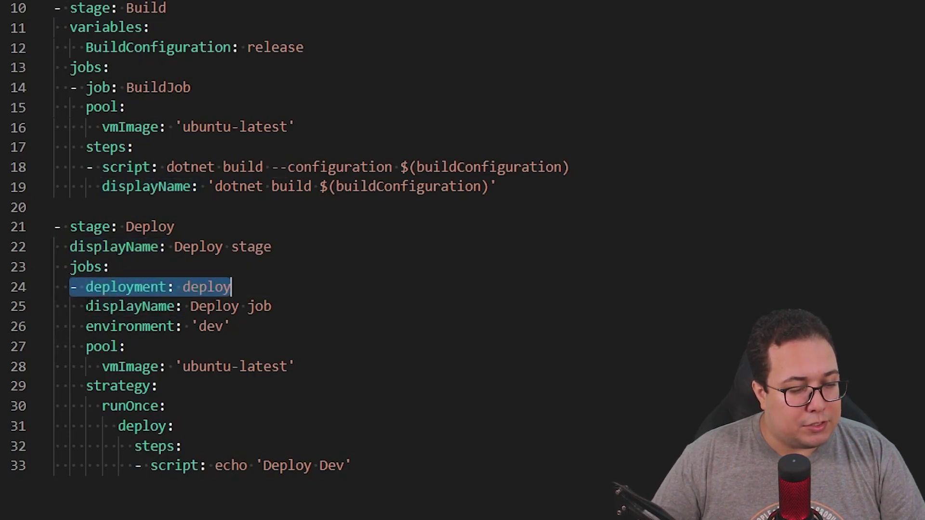
- Examine the deployment job's display name, environment, pool, runOnce strategy, deploy steps and echo script
{"action": "left_click_drag", "start_coordinate": [86, 307], "coordinate": [288, 317]}
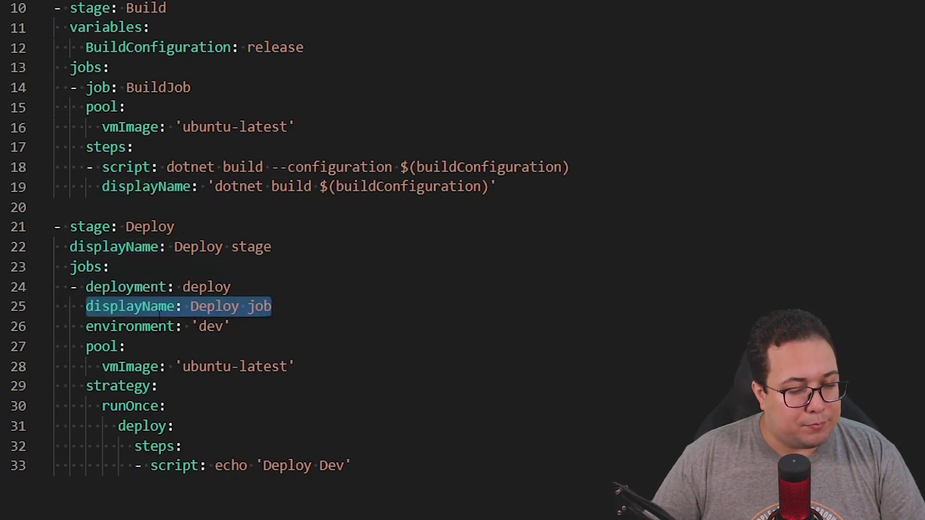
{"action": "left_click_drag", "start_coordinate": [93, 326], "coordinate": [232, 327]}
{"action": "left_click_drag", "start_coordinate": [87, 346], "coordinate": [285, 367]}
{"action": "left_click", "coordinate": [126, 386]}
{"action": "left_click_drag", "start_coordinate": [126, 386], "coordinate": [58, 426]}
{"action": "left_click", "coordinate": [57, 426]}
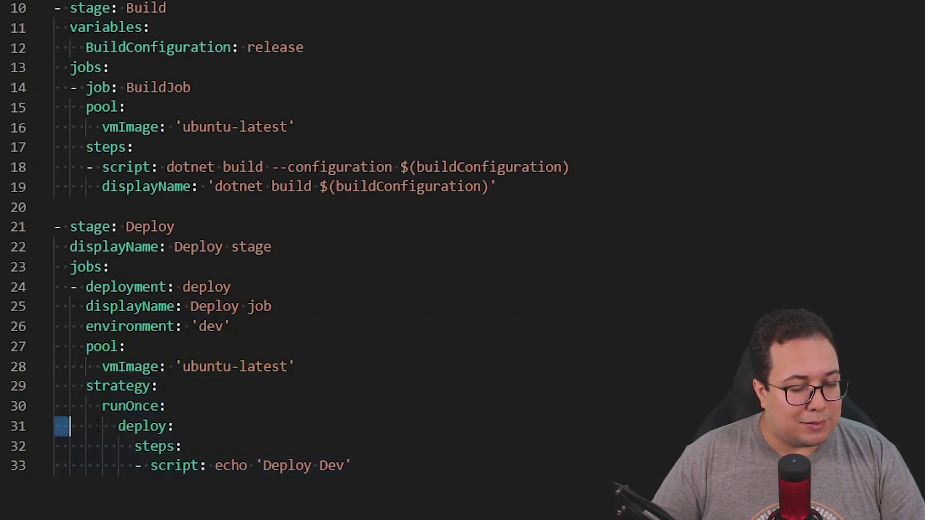
{"action": "key", "text": "shift+End"}
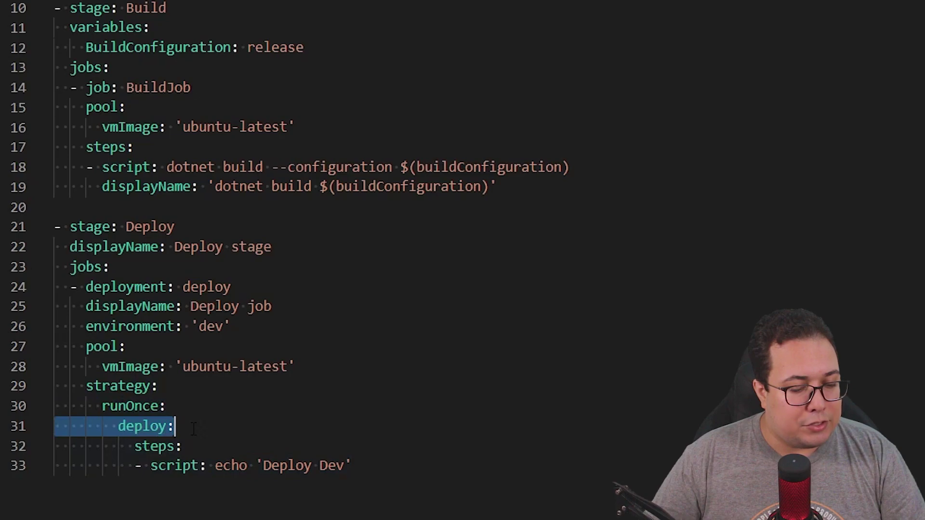
{"action": "left_click", "coordinate": [55, 447]}
{"action": "key", "text": "shift+End"}
{"action": "left_click_drag", "start_coordinate": [352, 465], "coordinate": [119, 465]}
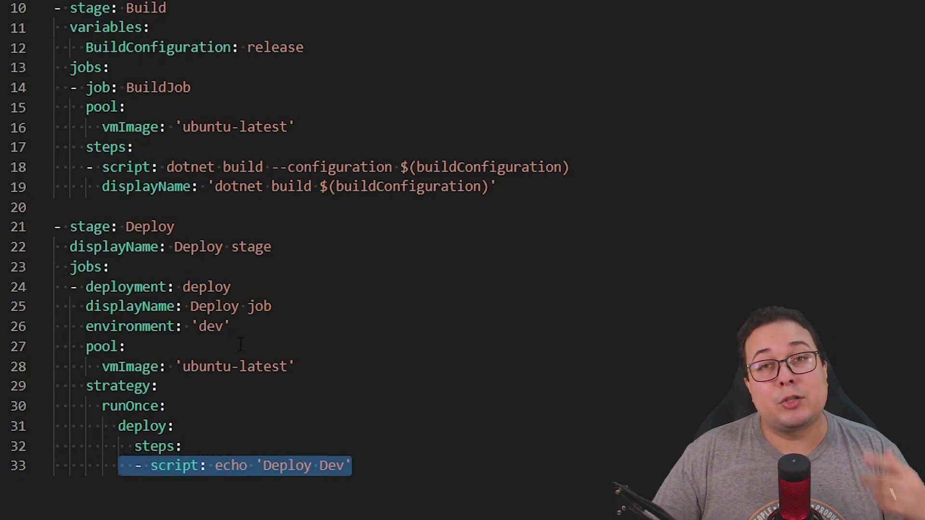
{"action": "left_click", "coordinate": [242, 327]}
{"action": "left_click_drag", "start_coordinate": [243, 326], "coordinate": [45, 325]}
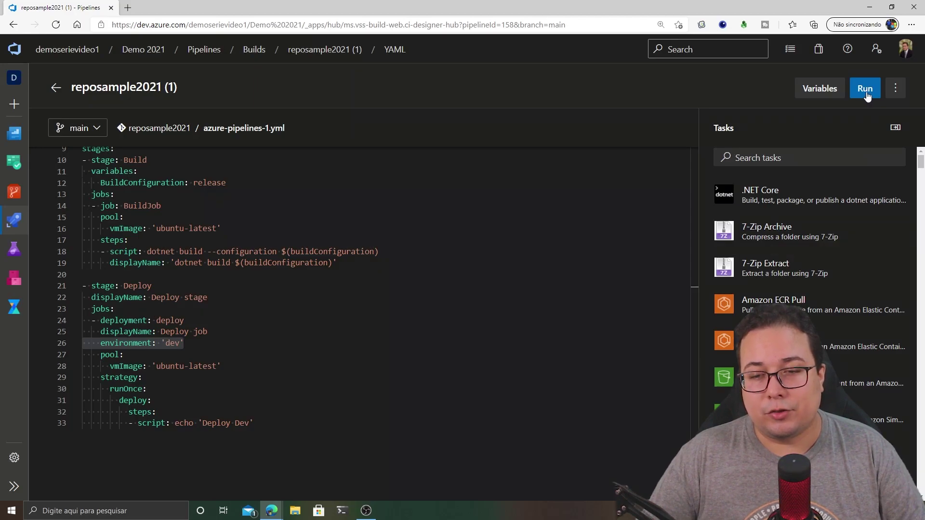
- Run the reposample2021 (1) pipeline and open the Build stage's jobs in the new run
{"action": "left_click", "coordinate": [866, 90]}
{"action": "left_click", "coordinate": [882, 482]}
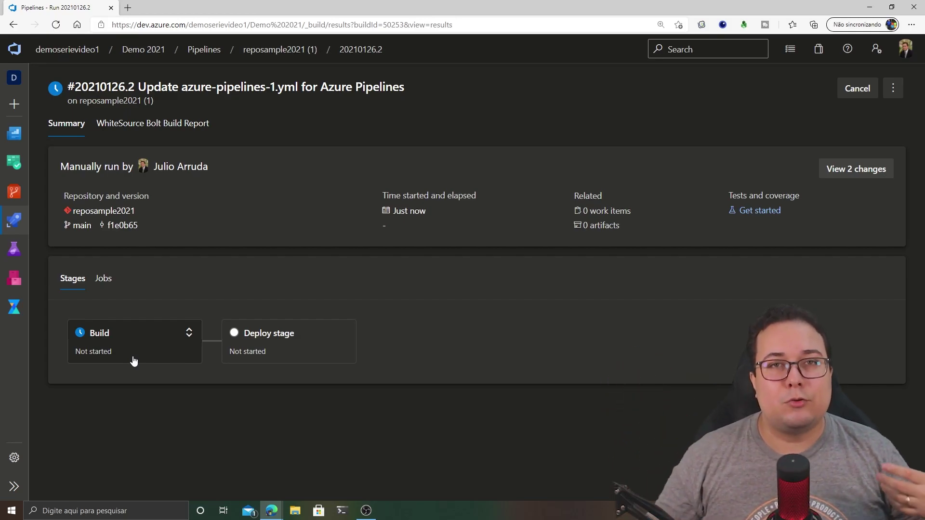
{"action": "left_click", "coordinate": [152, 343]}
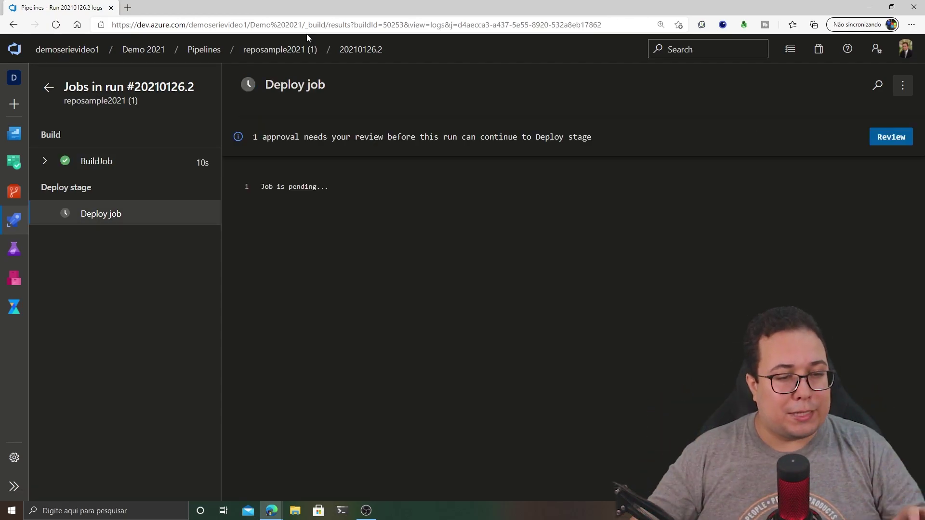
- Inspect BuildJob's dotnet build release log, then check the Deploy job's status
{"action": "left_click", "coordinate": [44, 161]}
{"action": "left_click", "coordinate": [139, 233]}
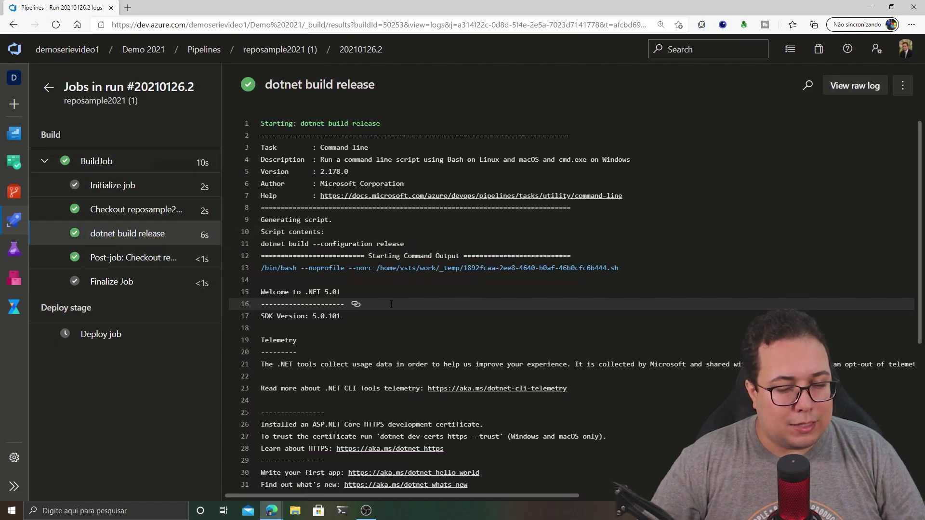
{"action": "scroll", "coordinate": [391, 304], "scroll_direction": "down", "scroll_amount": 5}
{"action": "left_click", "coordinate": [44, 161]}
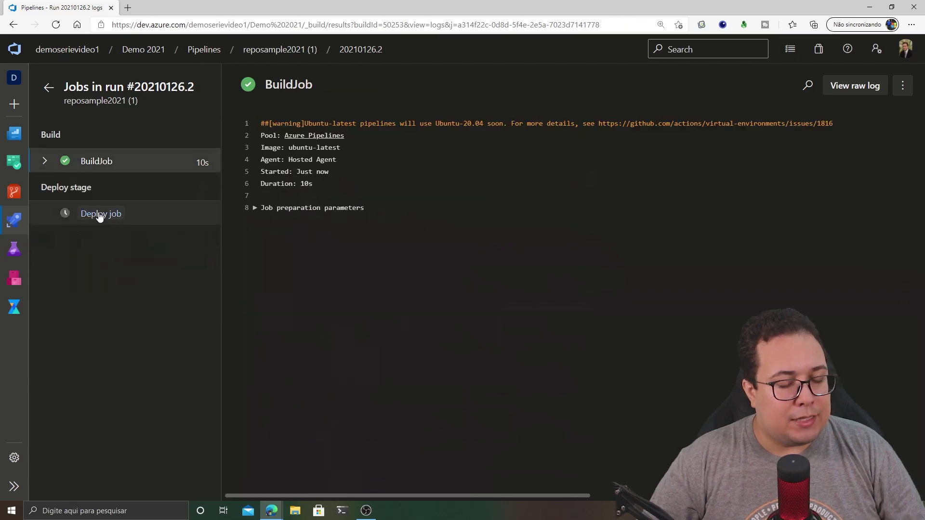
{"action": "left_click", "coordinate": [103, 216]}
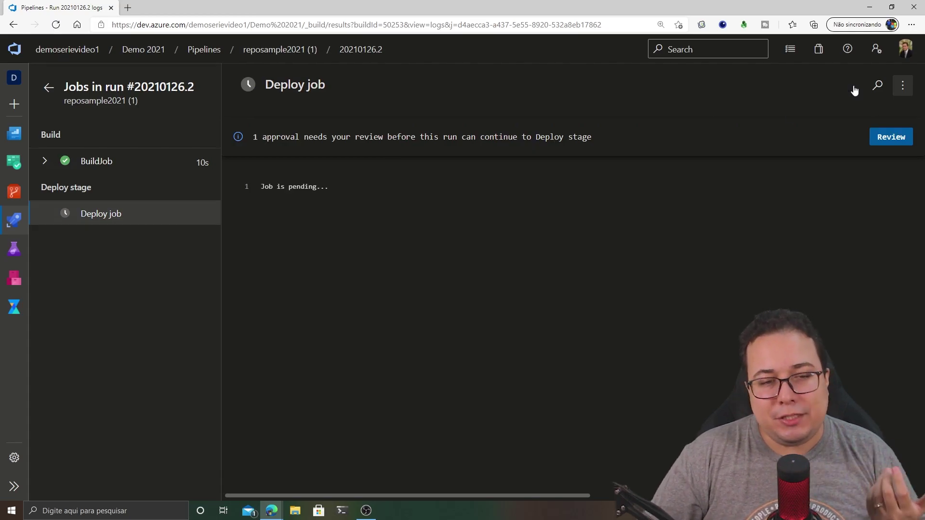
- Return to the run summary and approve the dev environment's pending check for the Deploy stage
{"action": "left_click", "coordinate": [366, 51]}
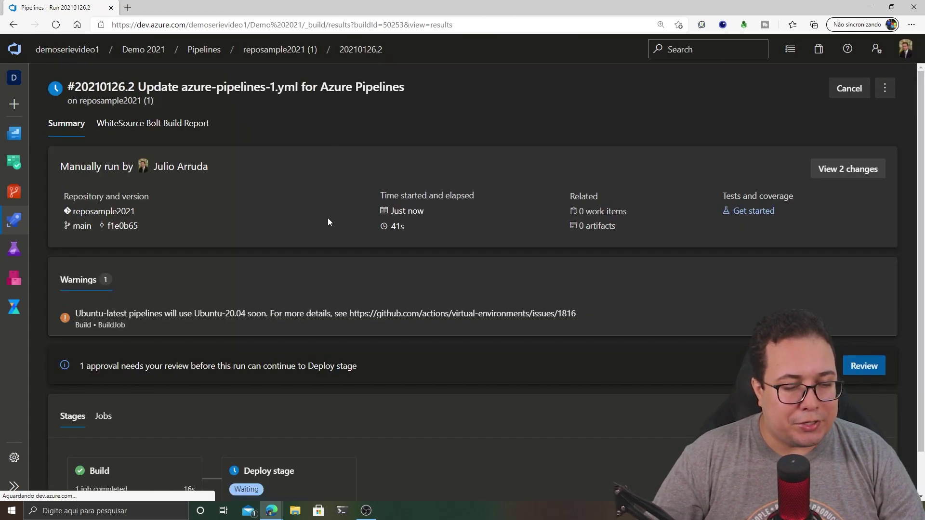
{"action": "scroll", "coordinate": [327, 218], "scroll_direction": "down", "scroll_amount": 2}
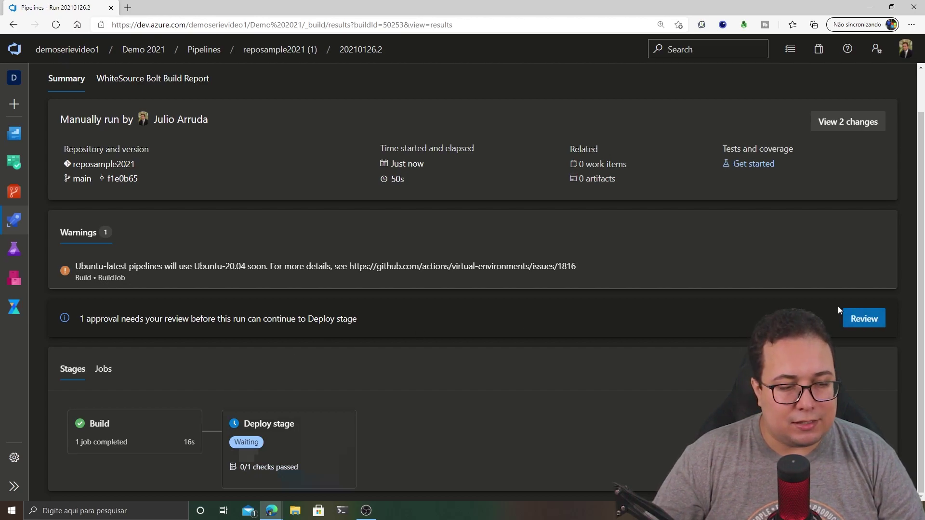
{"action": "left_click", "coordinate": [867, 323]}
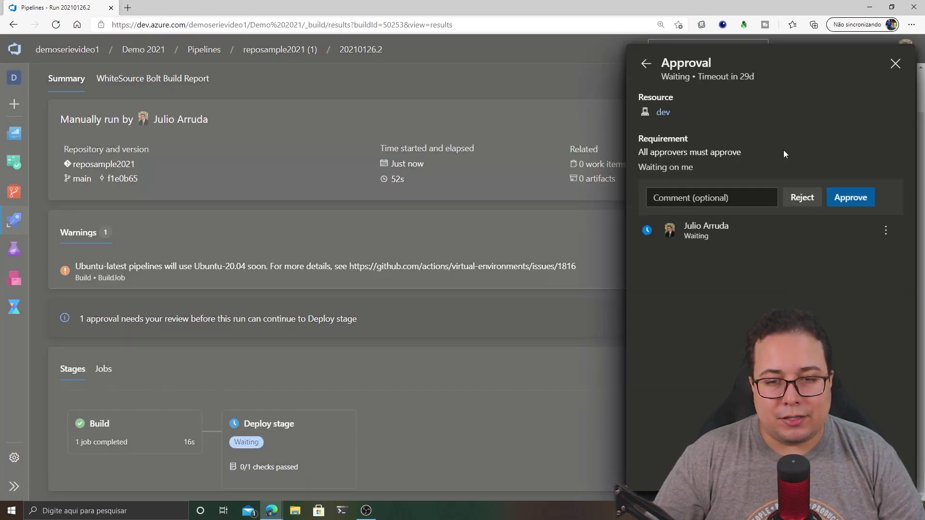
{"action": "left_click", "coordinate": [848, 198]}
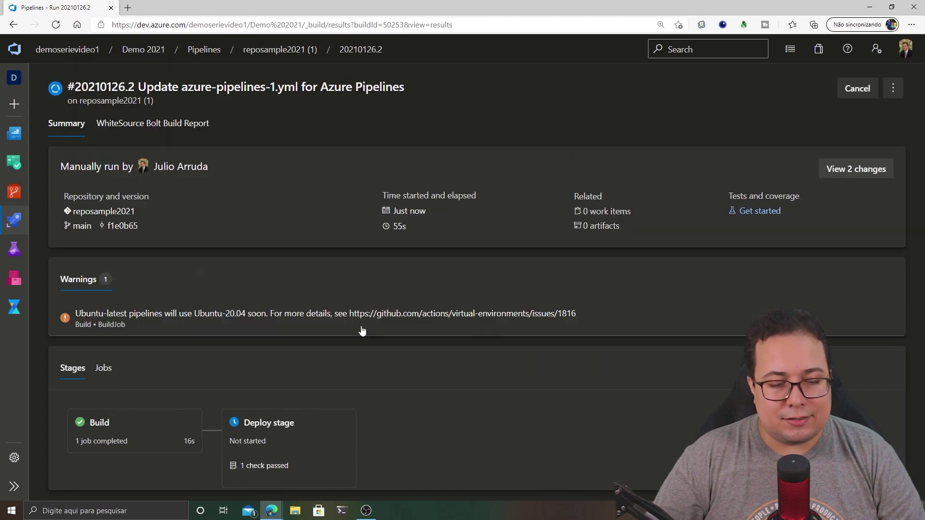
- Inspect the Deploy job's CmdLine log in the run's job list
{"action": "left_click", "coordinate": [283, 447]}
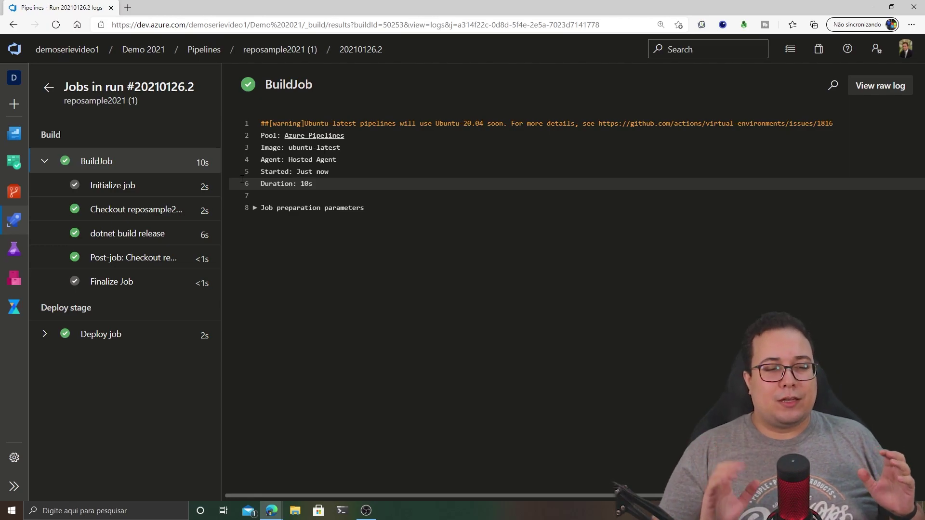
{"action": "left_click", "coordinate": [101, 334]}
{"action": "left_click", "coordinate": [115, 384]}
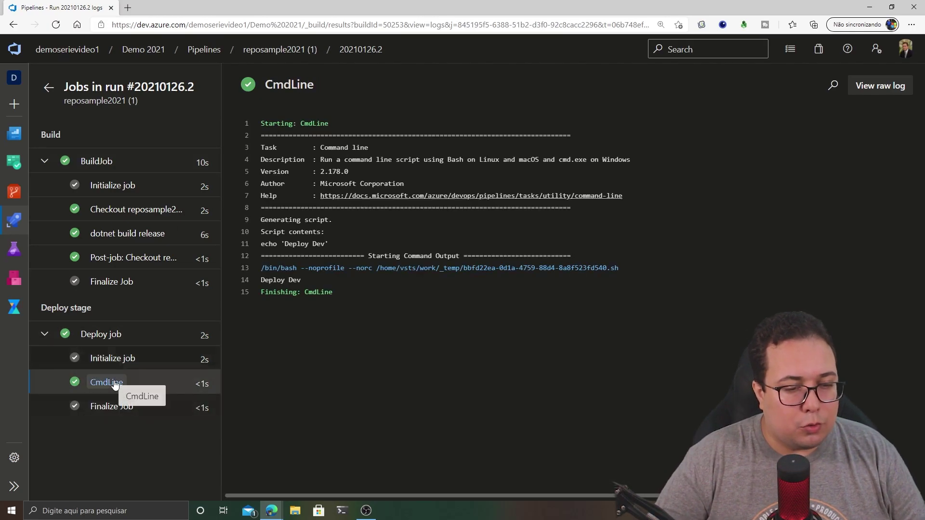
- Review the Deploy stage's approval check details from the run summary and close them
{"action": "left_click", "coordinate": [358, 50]}
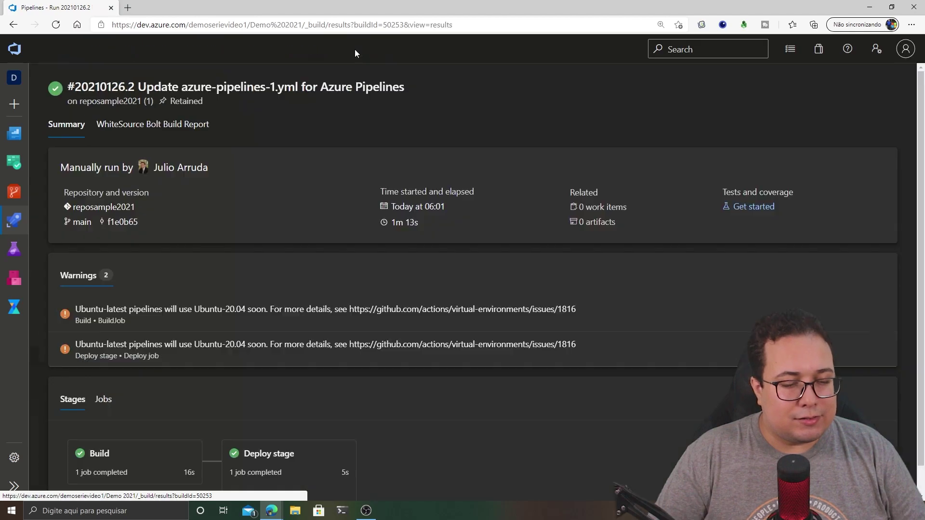
{"action": "scroll", "coordinate": [202, 337], "scroll_direction": "down", "scroll_amount": 1}
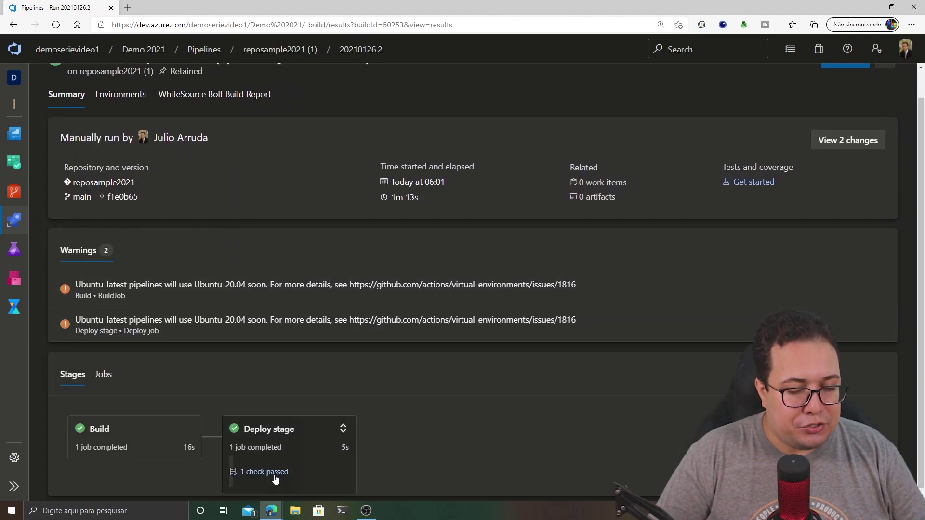
{"action": "left_click", "coordinate": [264, 472]}
{"action": "left_click", "coordinate": [751, 196]}
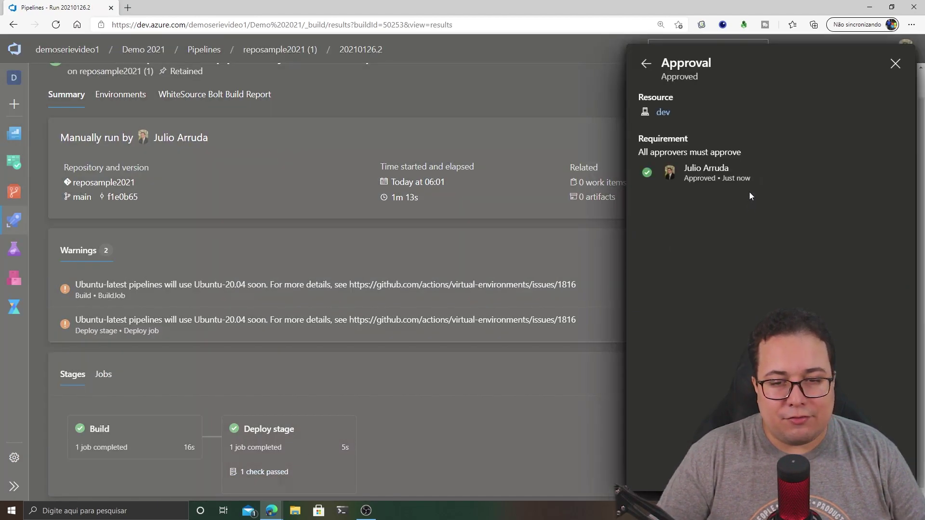
{"action": "left_click", "coordinate": [895, 66]}
{"action": "scroll", "coordinate": [728, 143], "scroll_direction": "up", "scroll_amount": 1}
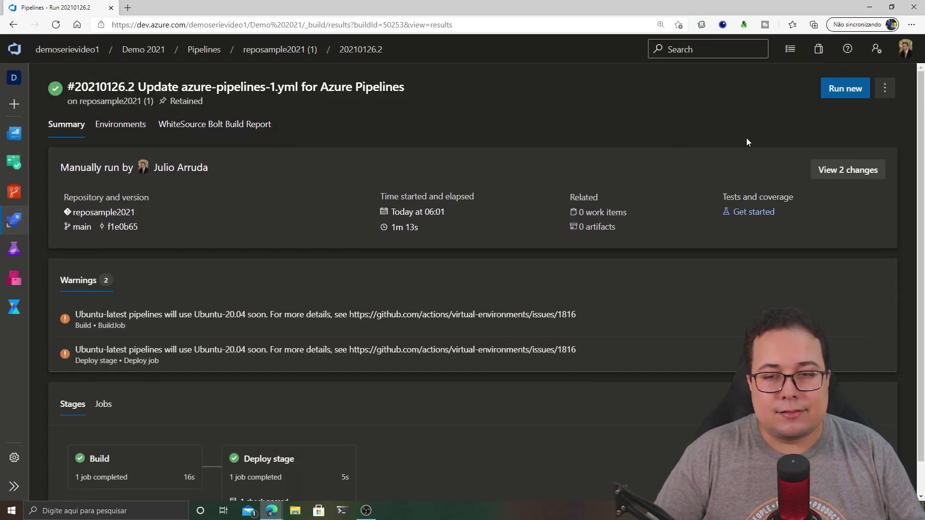
- Reopen the pipeline's YAML file for editing from the run page
{"action": "left_click", "coordinate": [886, 88]}
{"action": "left_click", "coordinate": [752, 159]}
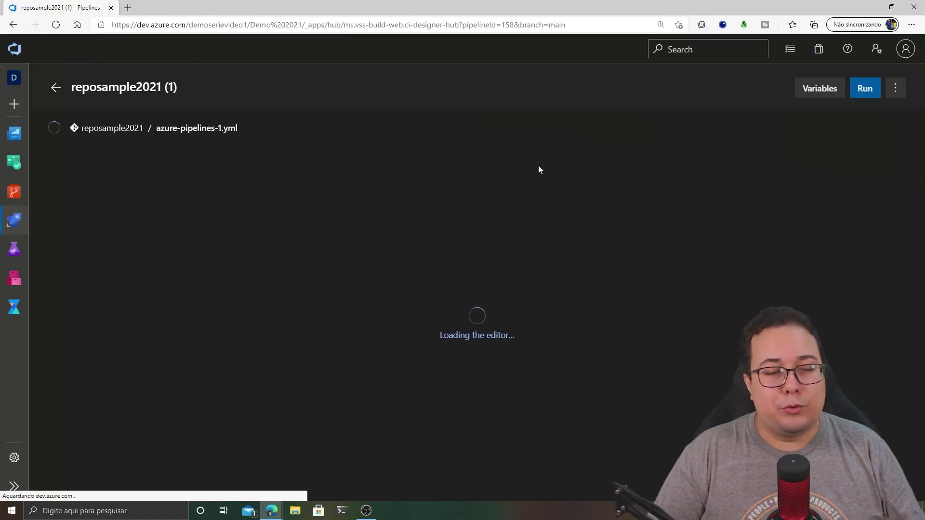